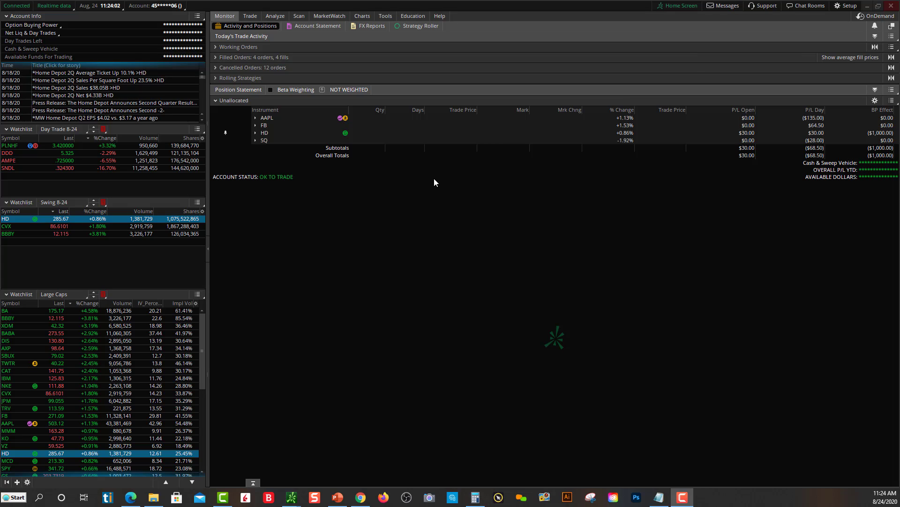
Expand the HD position to show its put vertical and legs, and select the VERTICAL row.
click(256, 133)
click(256, 133)
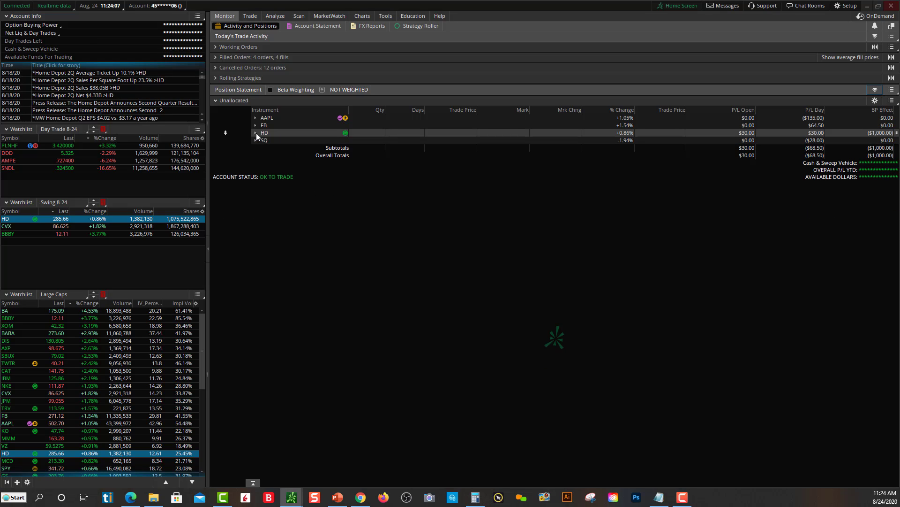
click(256, 134)
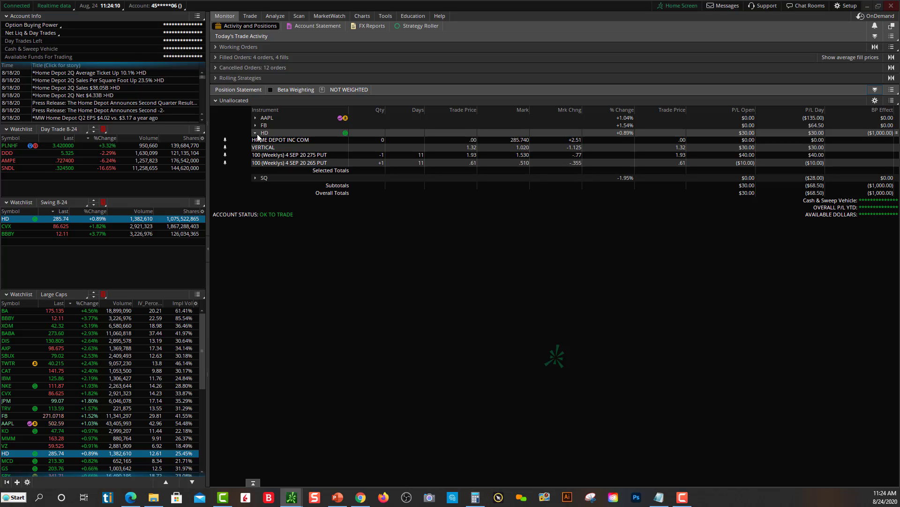
click(281, 148)
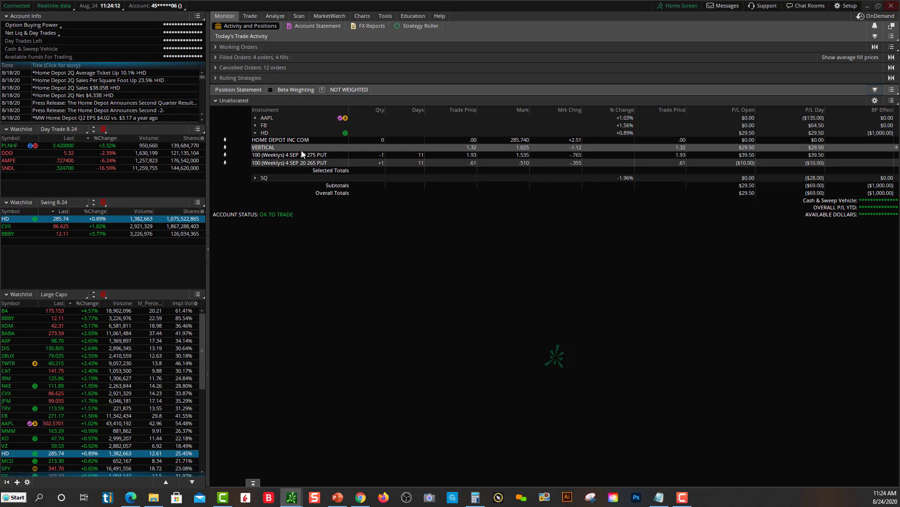
Bring up the context menu of actions for the HD vertical spread.
right_click(301, 151)
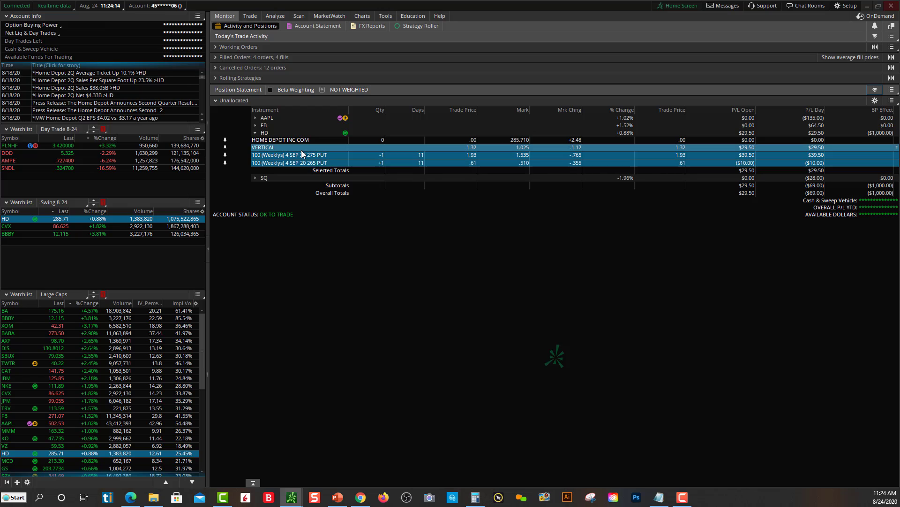
click(302, 147)
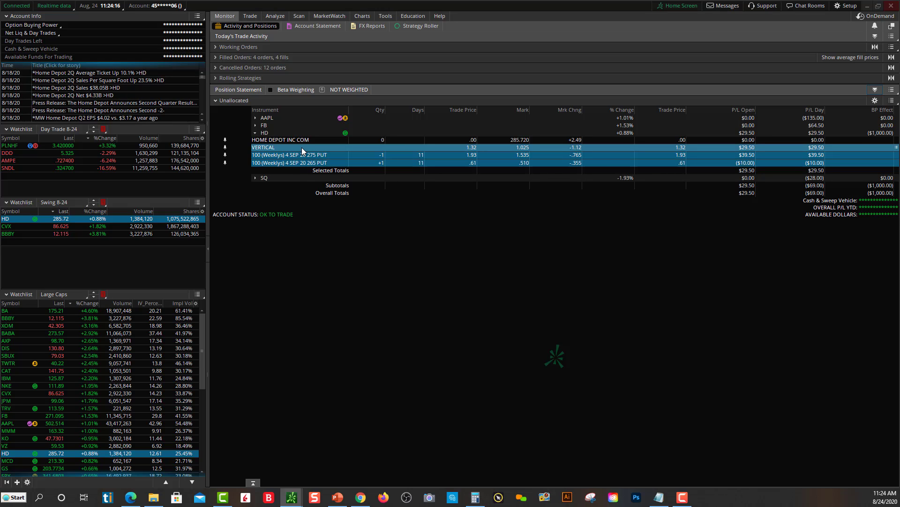
right_click(302, 147)
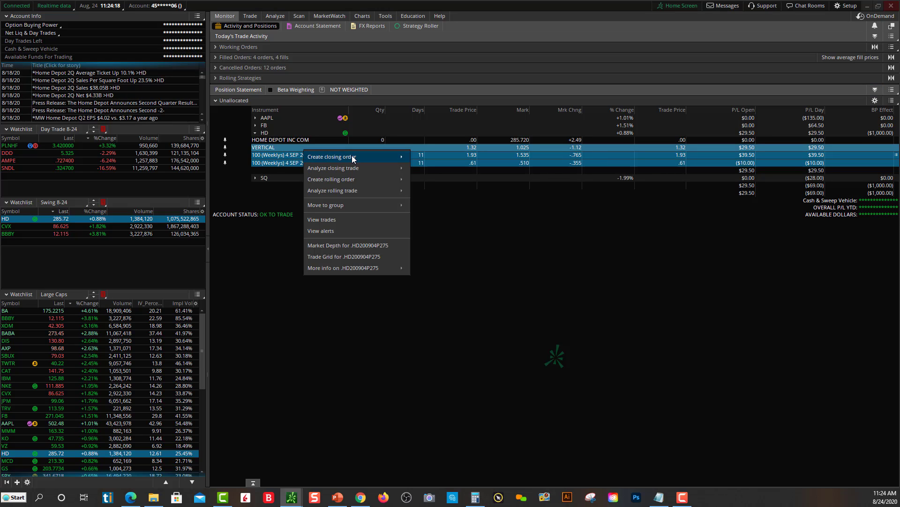
mouse_move(344, 157)
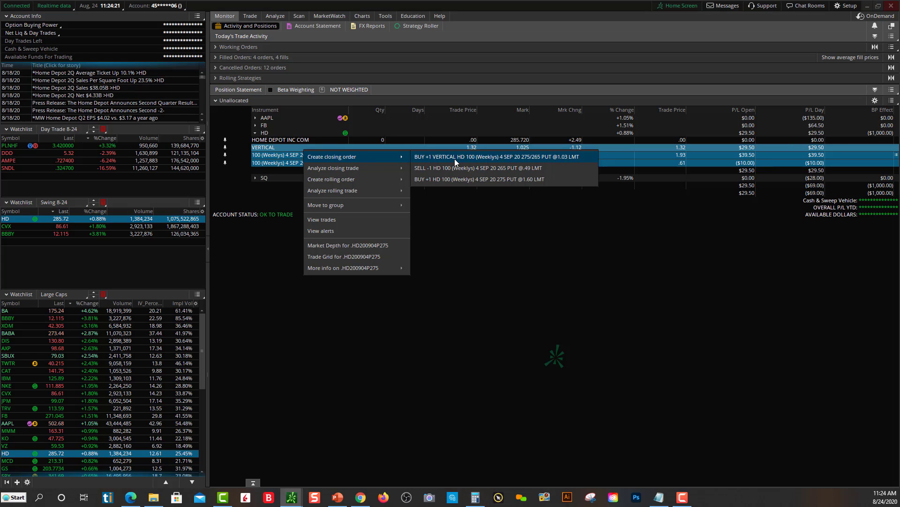
click(469, 278)
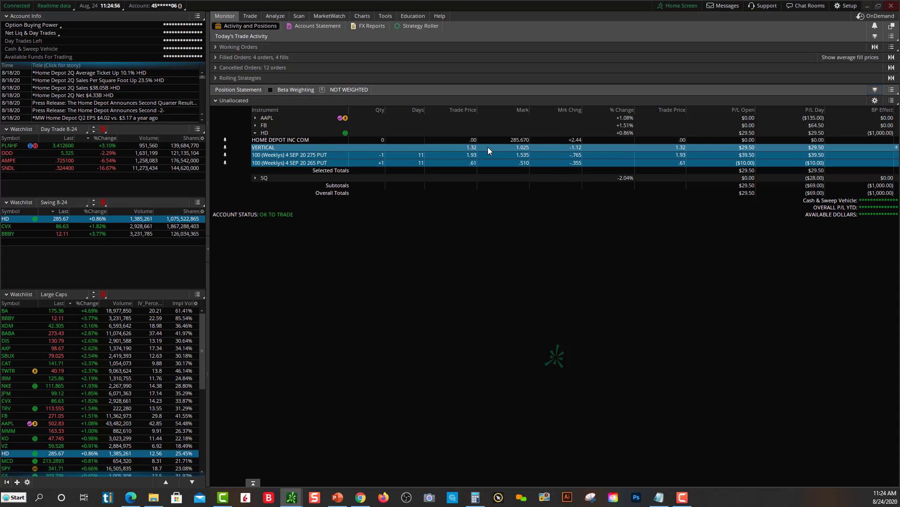
right_click(487, 147)
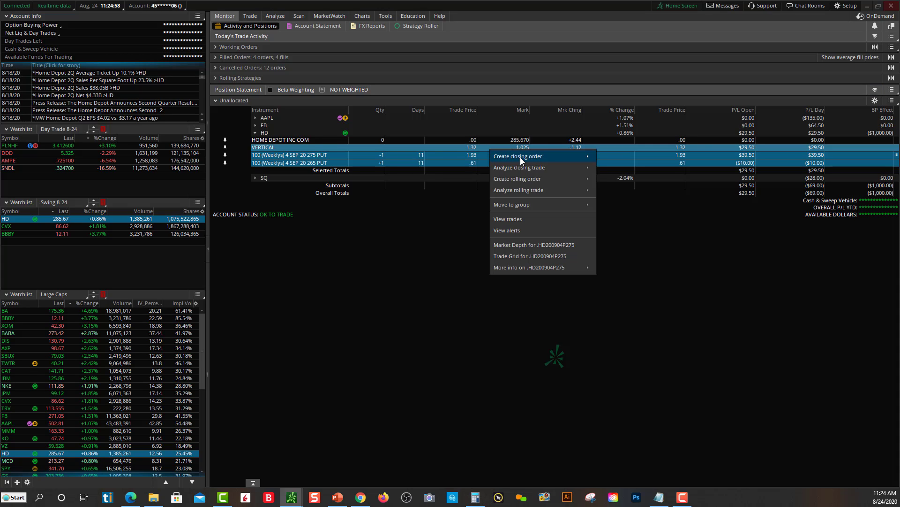
Stage a BUY +1 VERTICAL closing order for the HD put vertical, set to OCO.
mouse_move(520, 156)
click(629, 156)
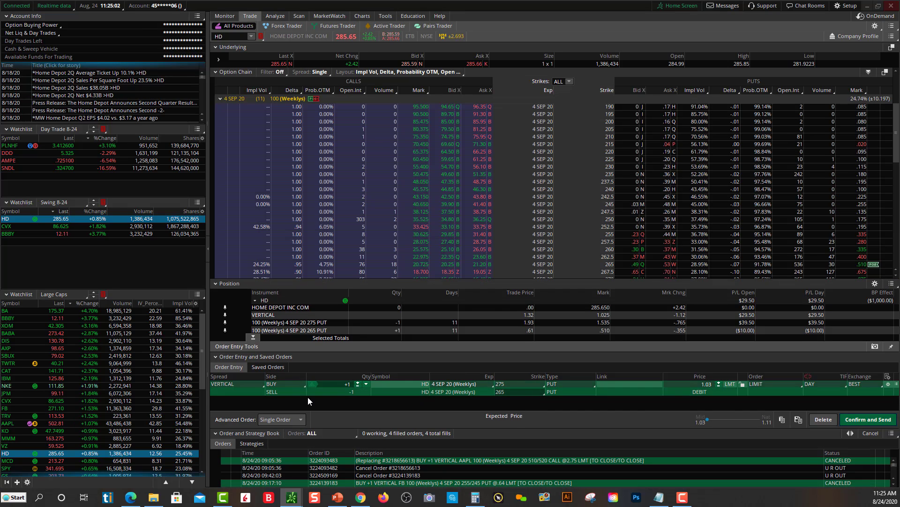
click(294, 421)
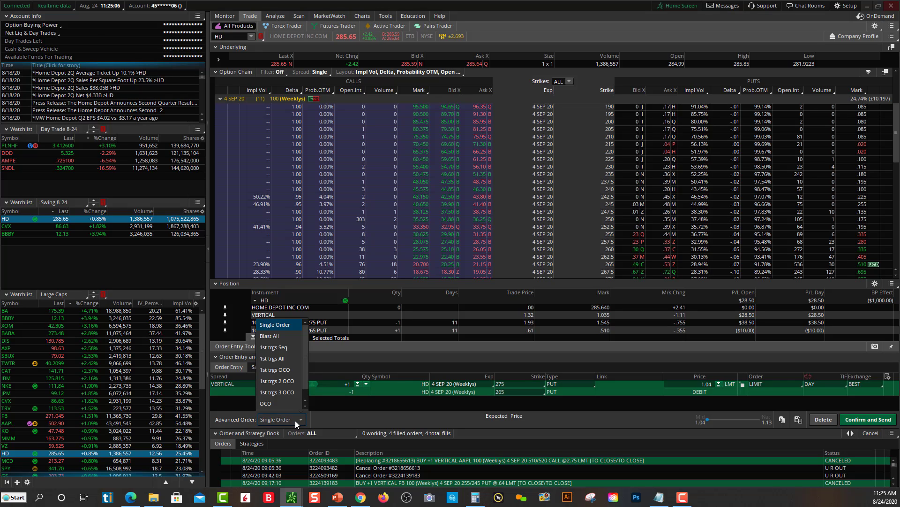
click(270, 402)
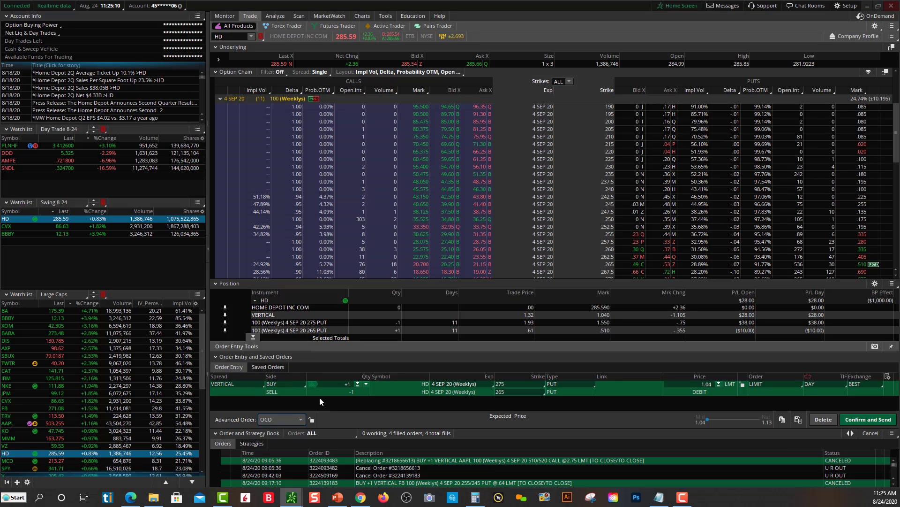
Add a duplicate of the staged closing order to the OCO group.
click(682, 497)
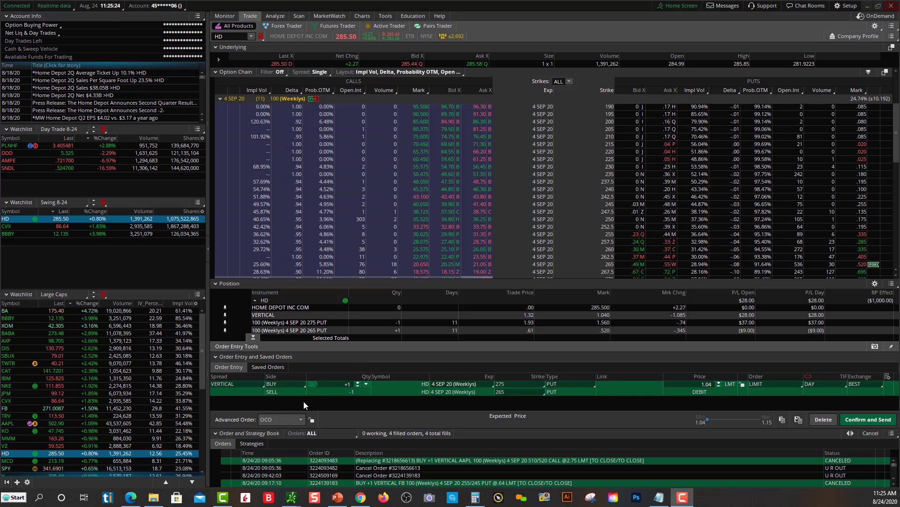
right_click(348, 391)
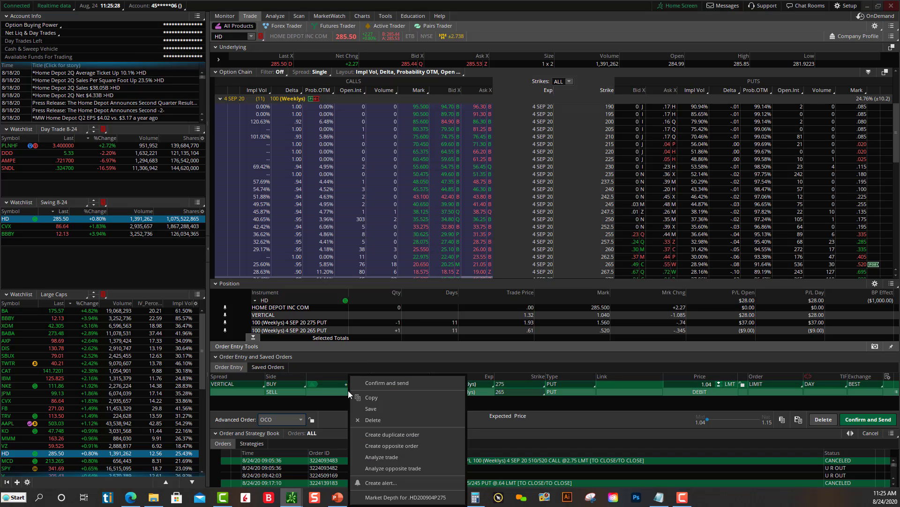
click(401, 434)
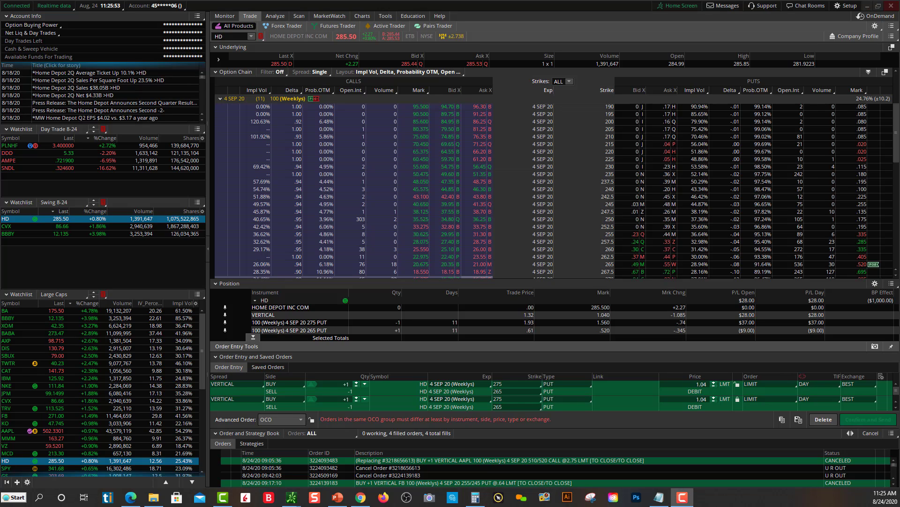
Compute 1.32 ÷ 2 = 0.66 in Windows Calculator, then clear the result.
click(476, 501)
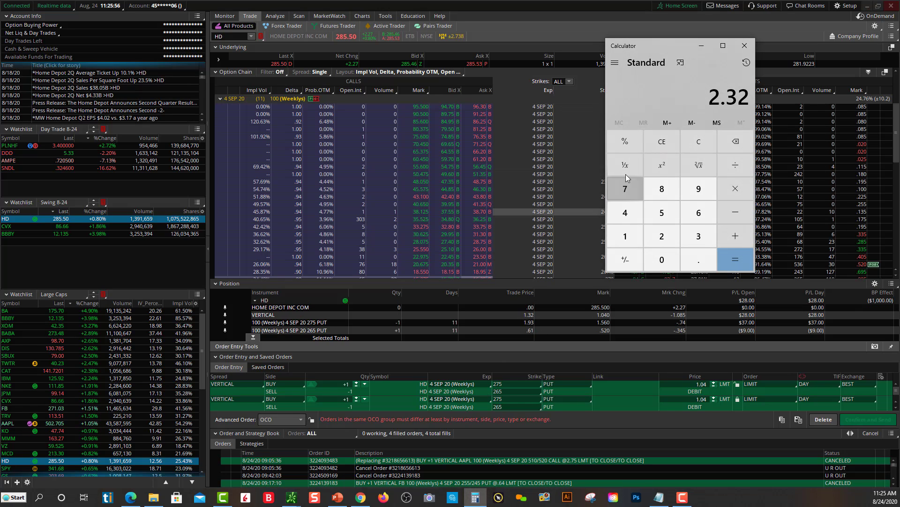
click(699, 149)
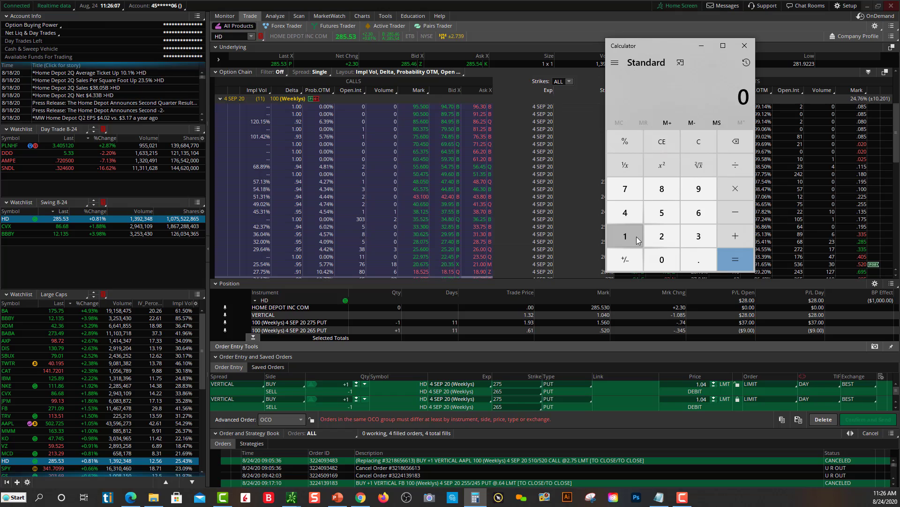
click(637, 237)
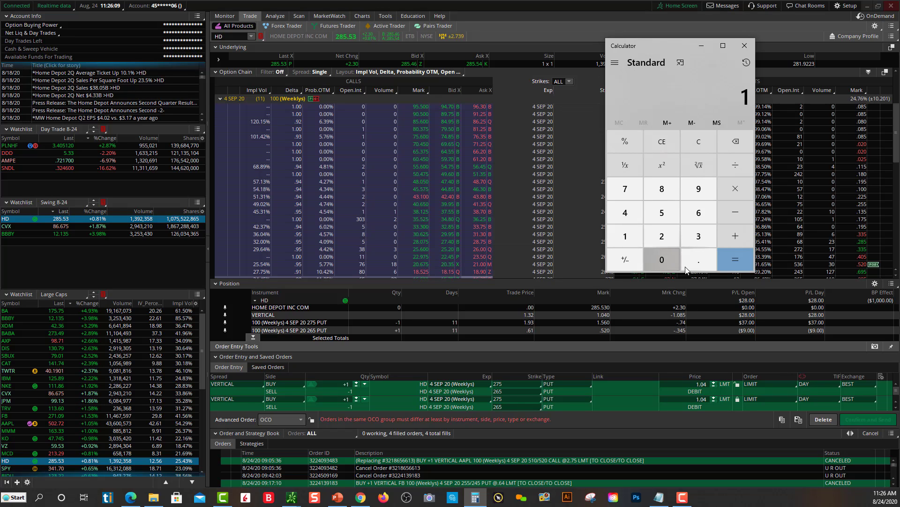
click(698, 261)
click(686, 238)
click(660, 236)
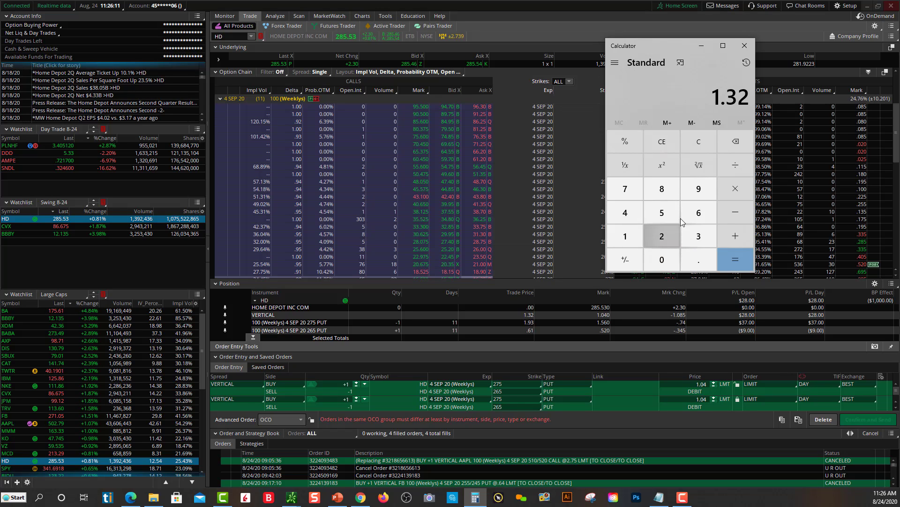
click(734, 170)
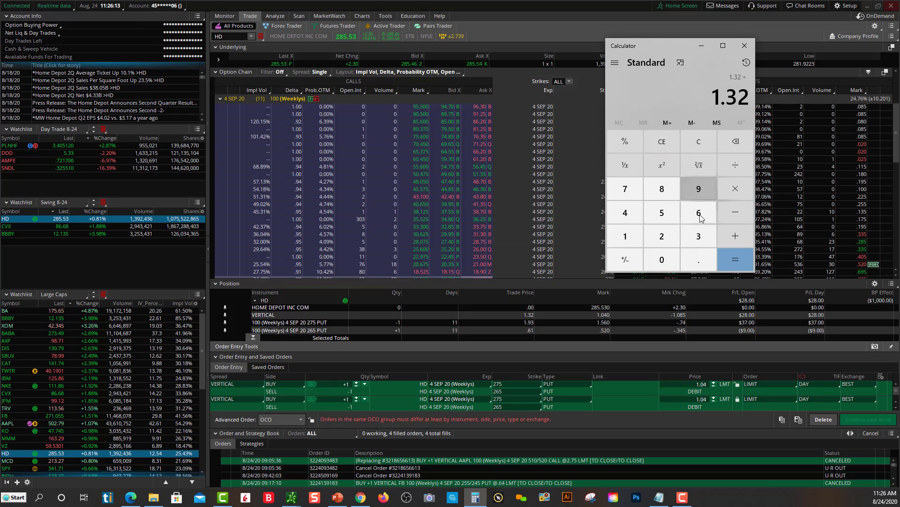
click(676, 234)
click(739, 265)
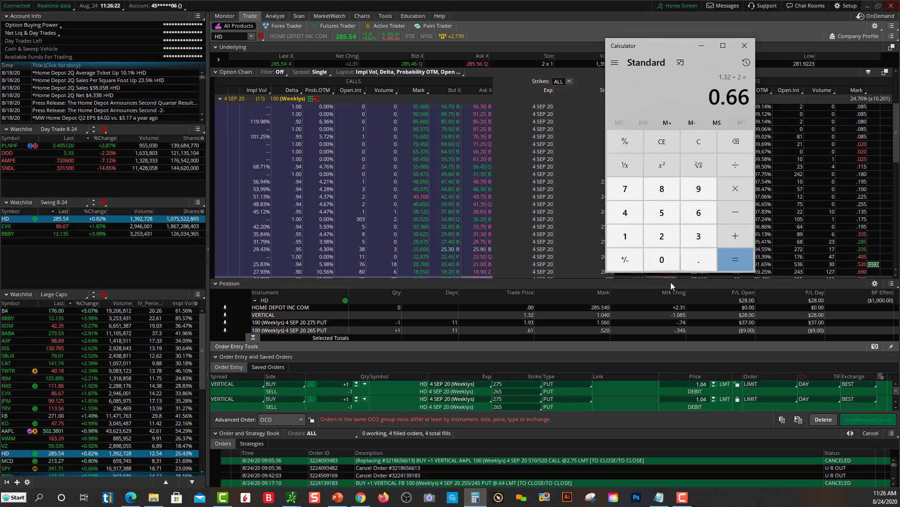
click(703, 144)
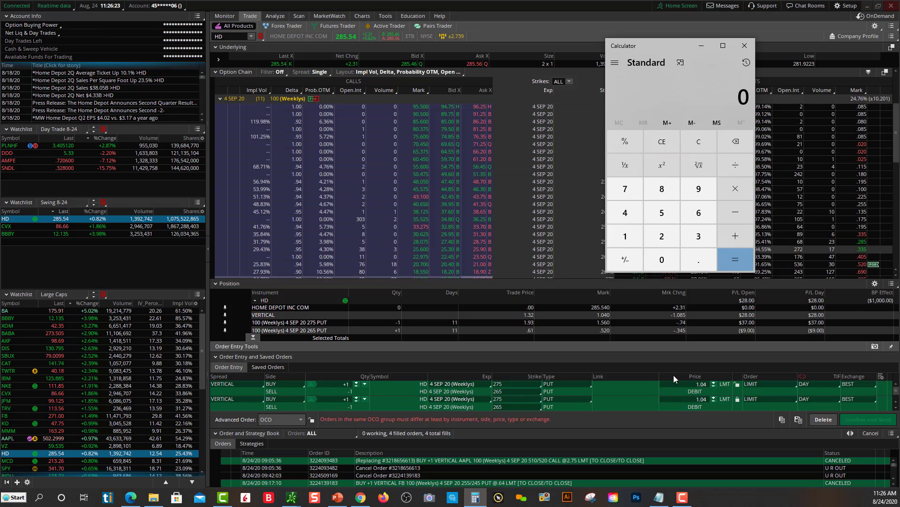
click(678, 381)
Replace the first closing order's 1.04 limit price with 0.66, then reopen Calculator.
double_click(702, 384)
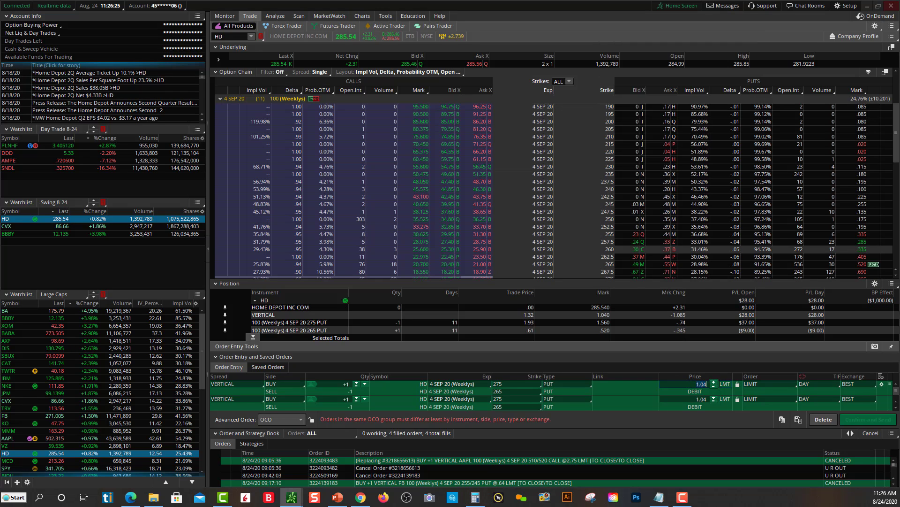
text(0.)
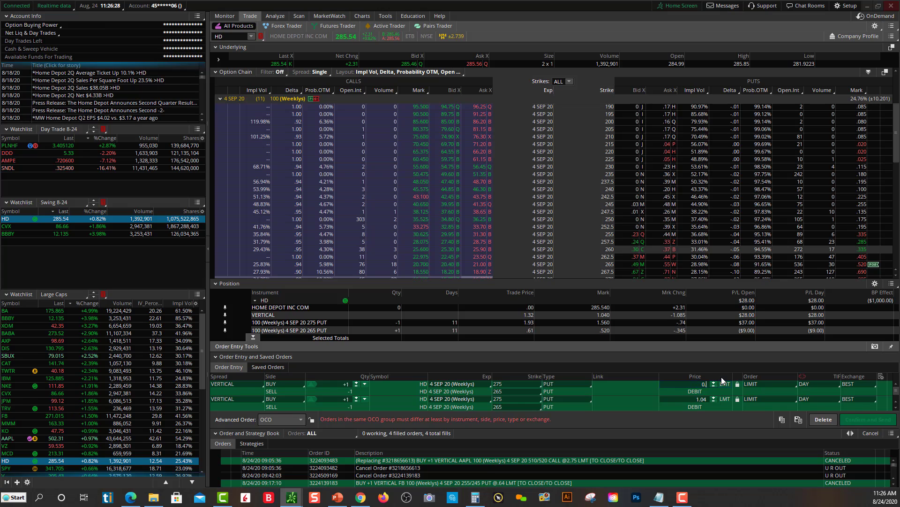
text(66)
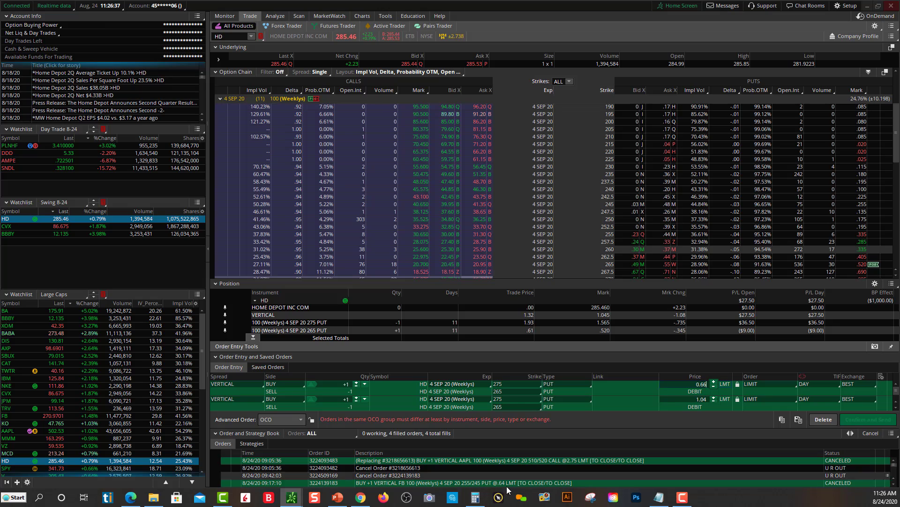
click(475, 497)
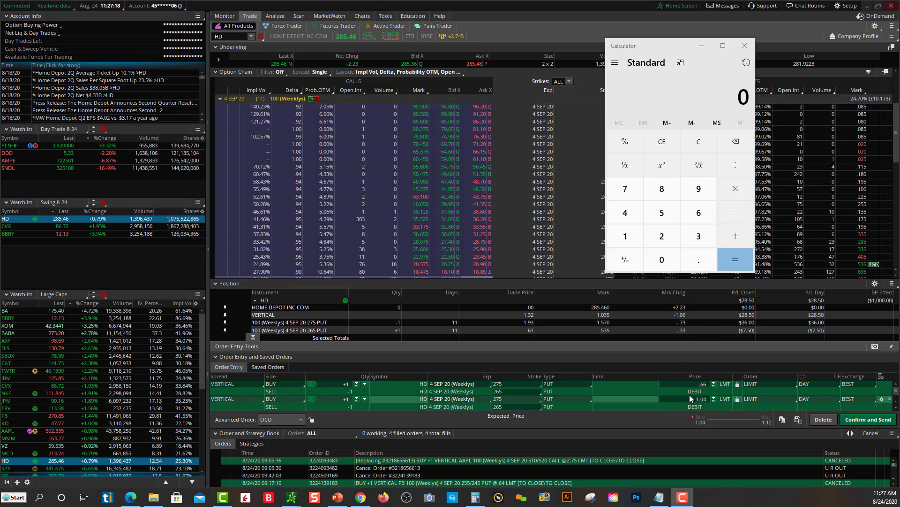
click(531, 318)
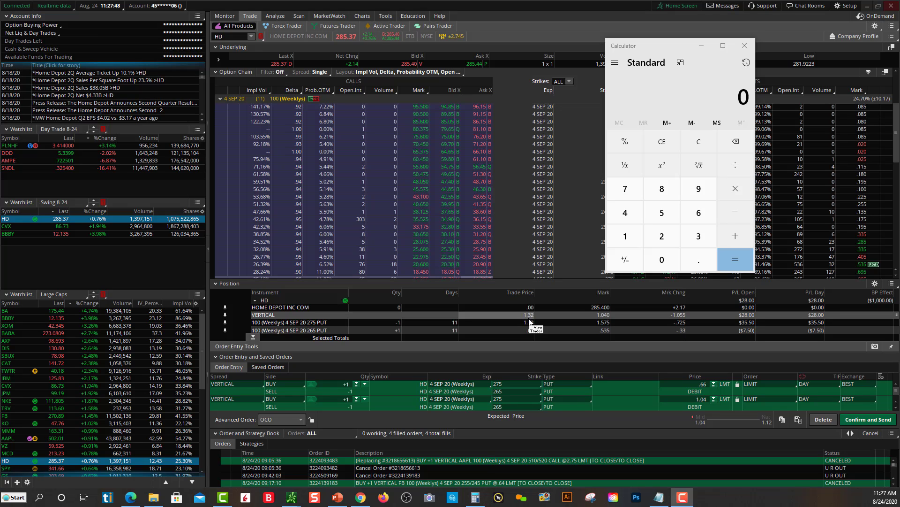
Bring the thinkorswim order entry back in front of Windows Calculator.
click(528, 303)
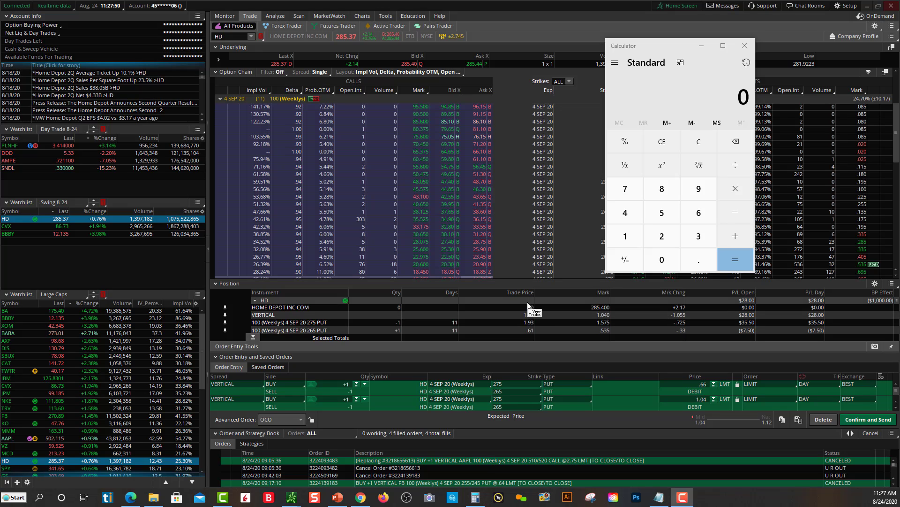
click(681, 399)
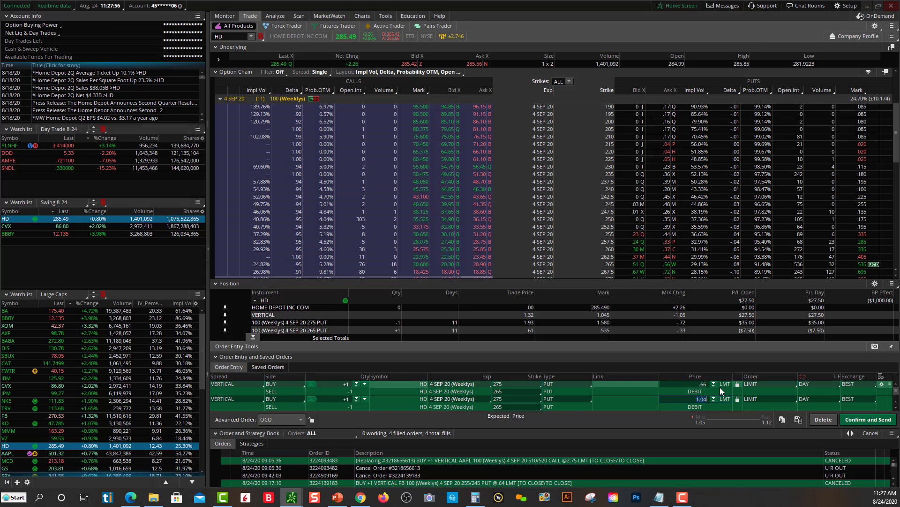
Change the second closing order's type from LIMIT to STOPLIMIT.
click(761, 398)
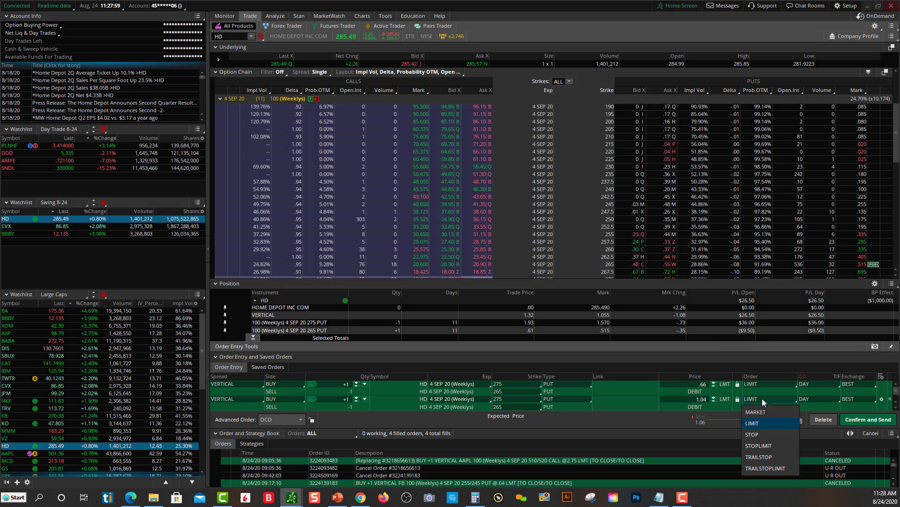
click(766, 446)
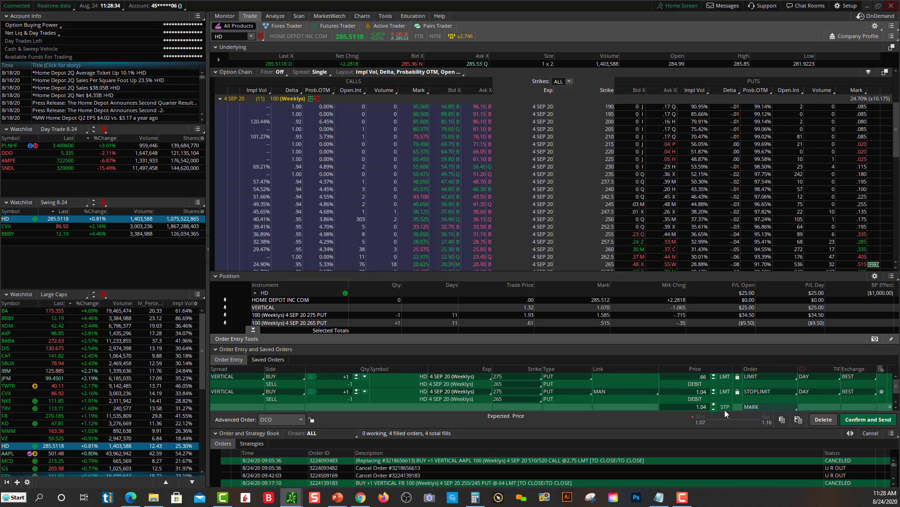
Give the second order a 2.32 STP trigger and a 2.42 limit price.
click(693, 406)
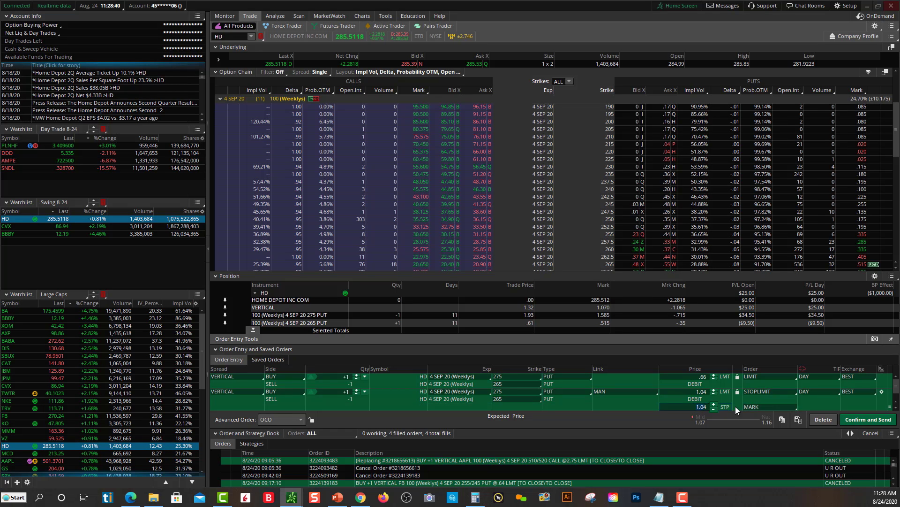
text(2.)
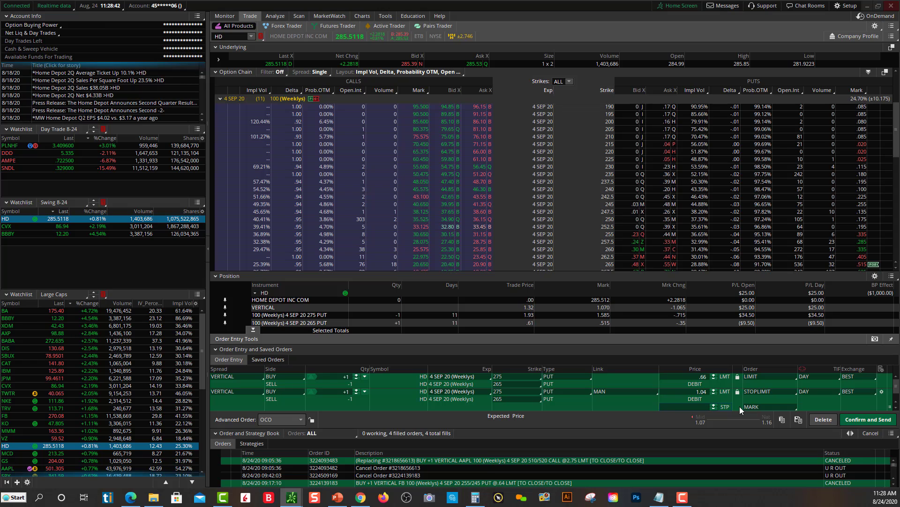
text(32)
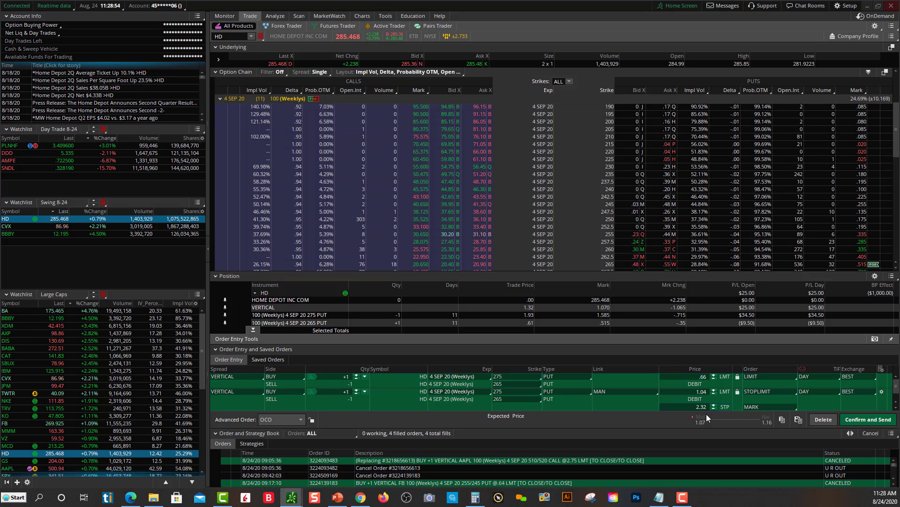
click(714, 390)
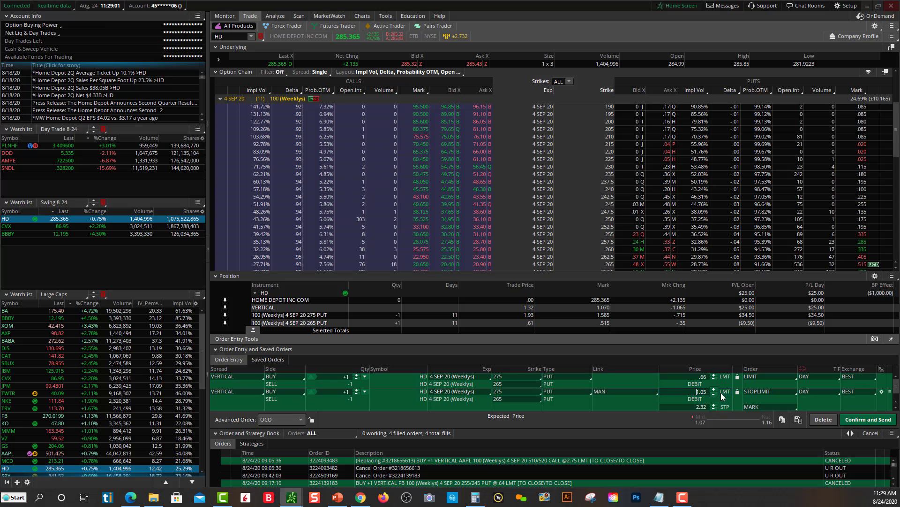
text(.42)
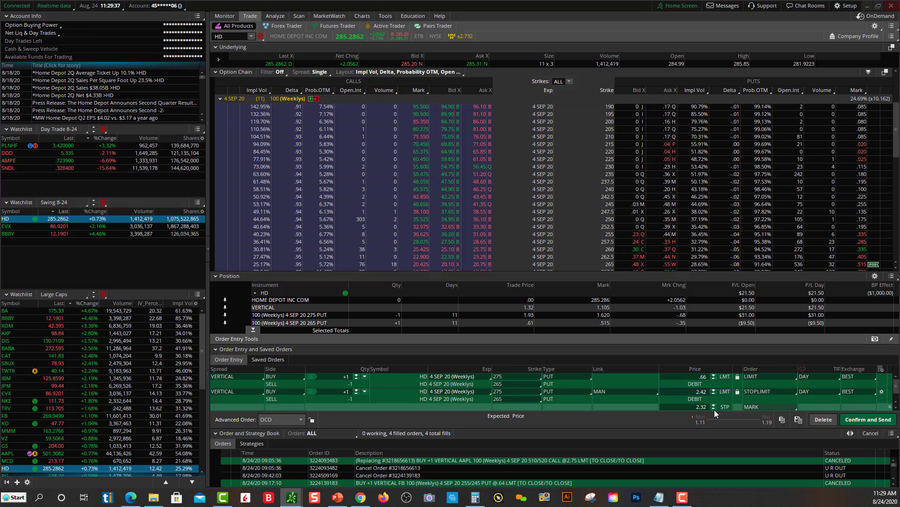
click(714, 409)
click(714, 409)
click(714, 410)
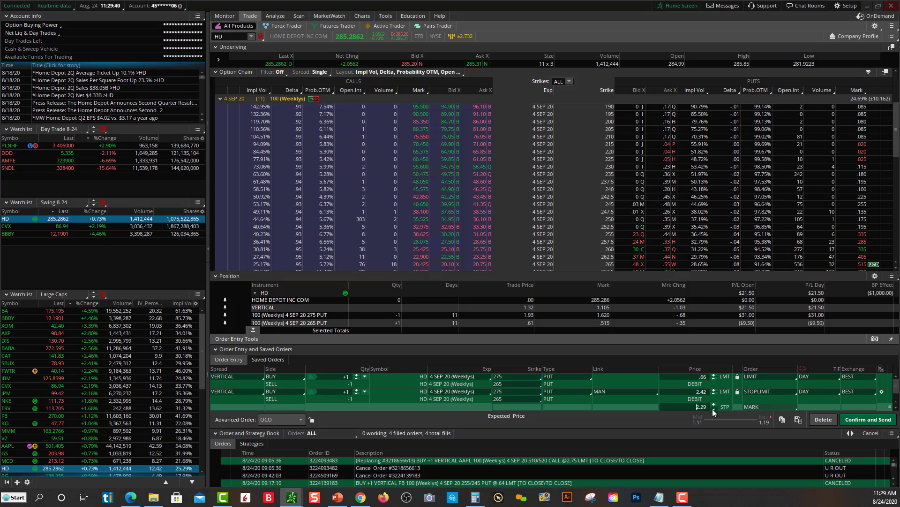
click(713, 411)
click(713, 410)
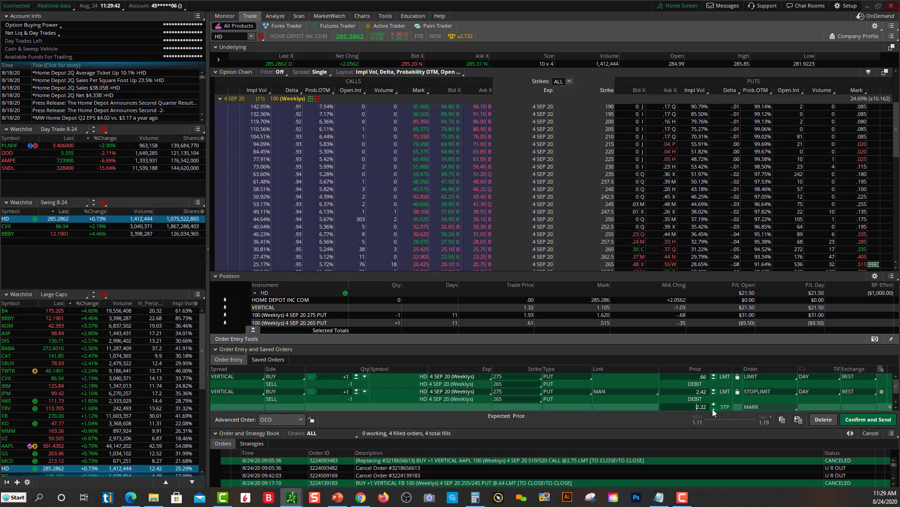
click(712, 395)
click(713, 395)
click(713, 394)
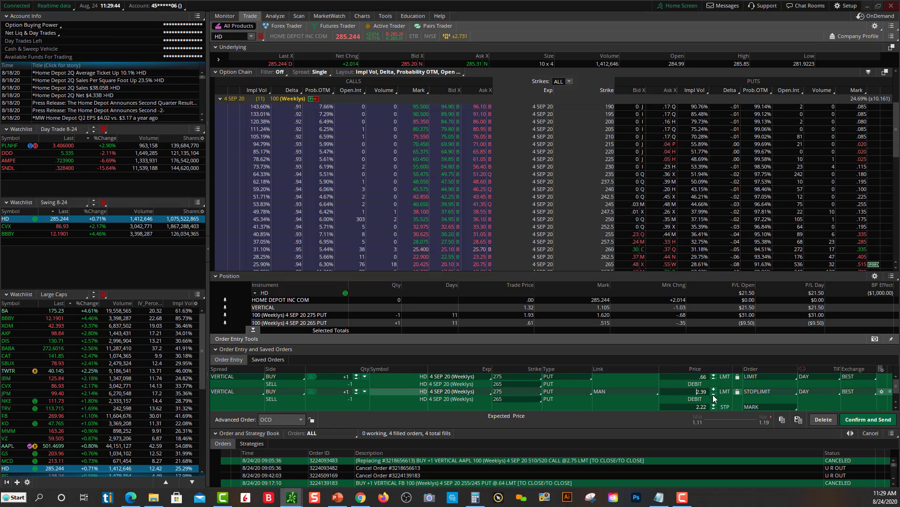
click(713, 395)
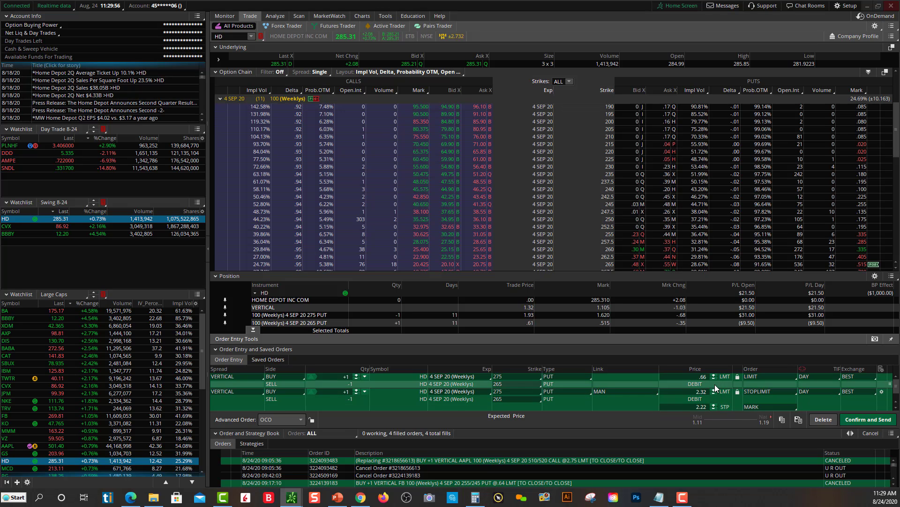
click(713, 404)
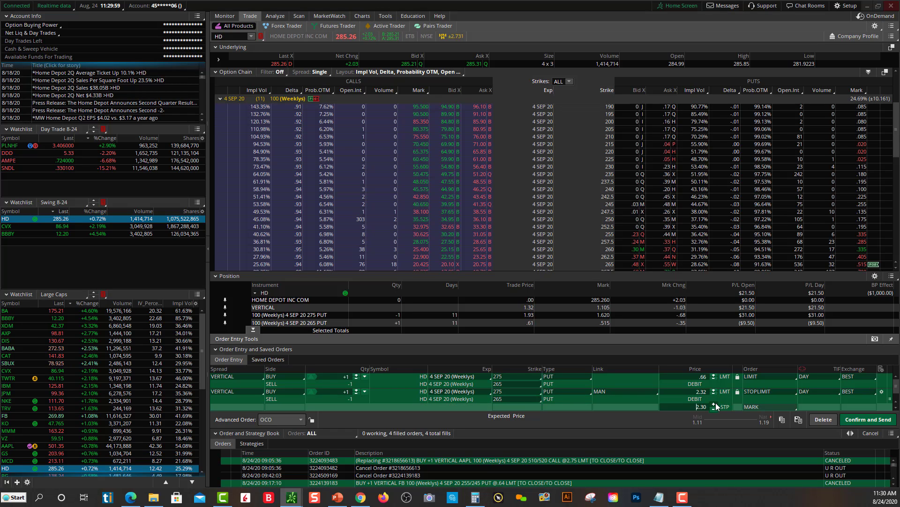
click(714, 405)
click(714, 404)
click(713, 405)
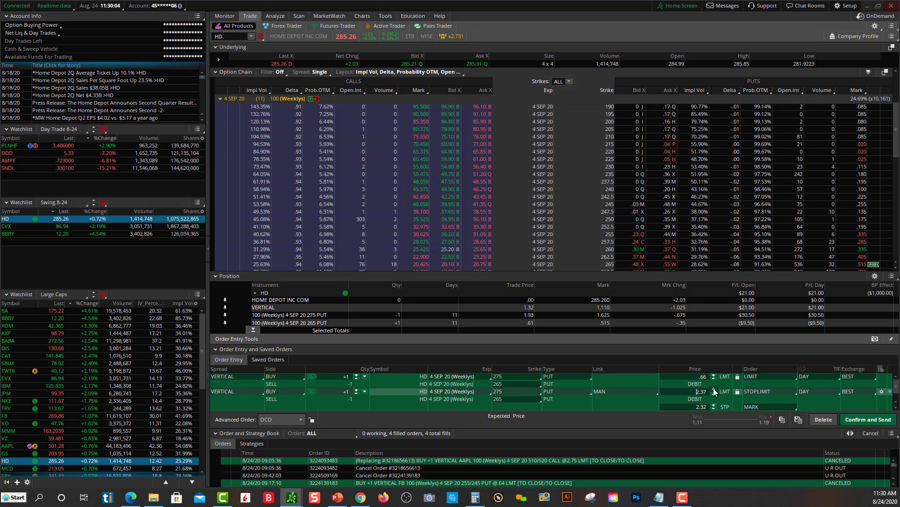
click(714, 390)
click(714, 390)
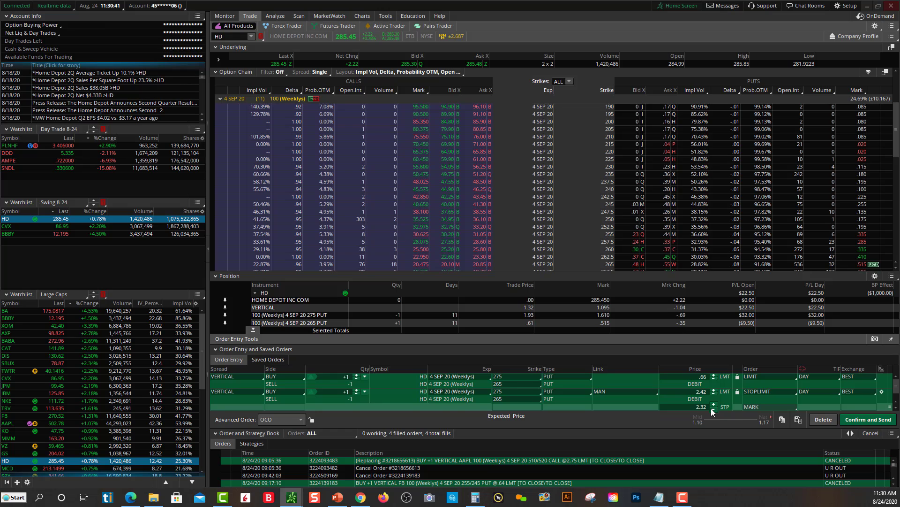
Change the TIF of both OCO closing orders from DAY to GTC.
click(820, 376)
click(815, 401)
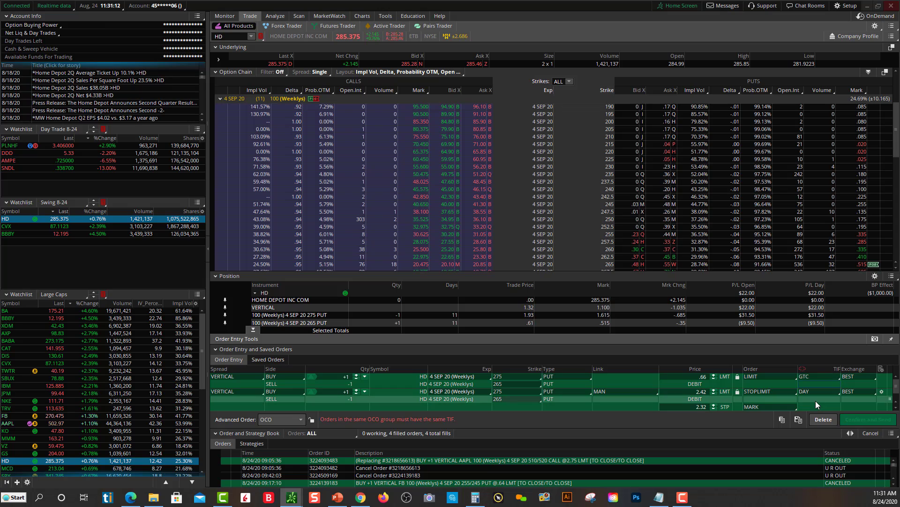
click(815, 395)
click(812, 417)
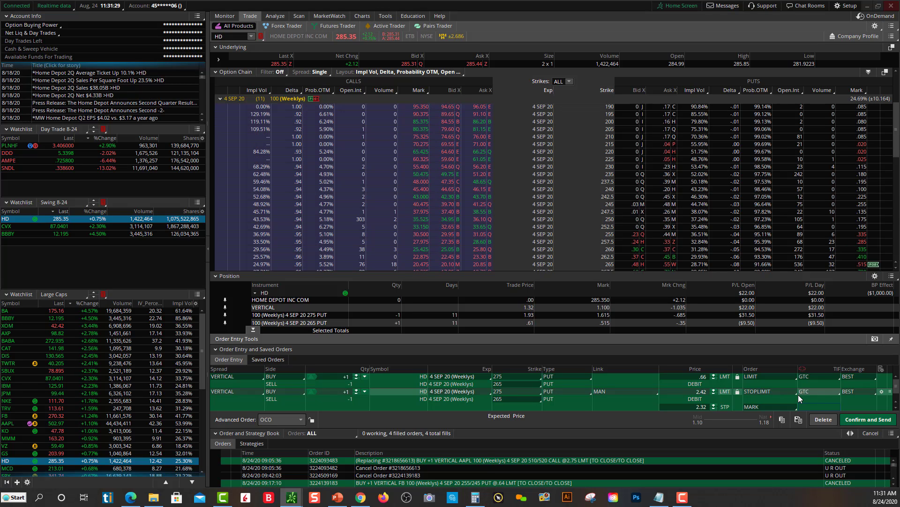
click(855, 421)
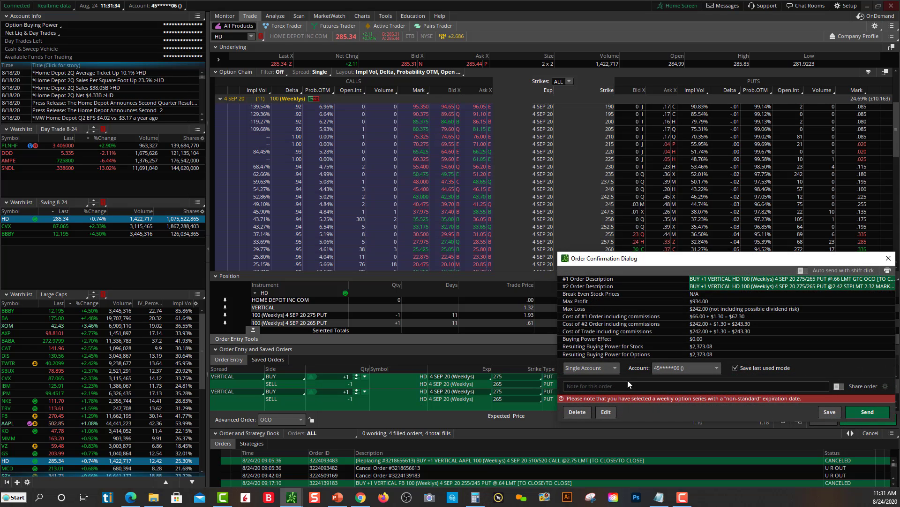
click(888, 258)
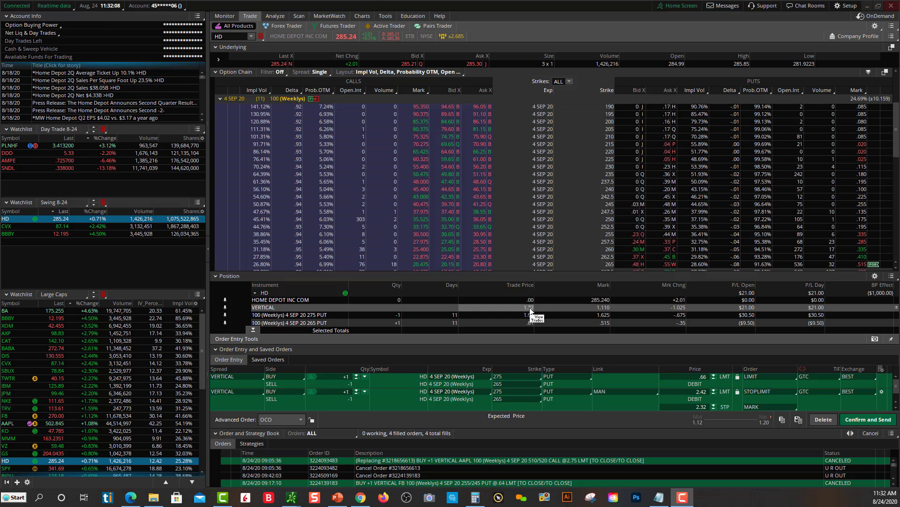
Confirm and send the GTC OCO closing pair through the Order Confirmation Dialog.
click(859, 418)
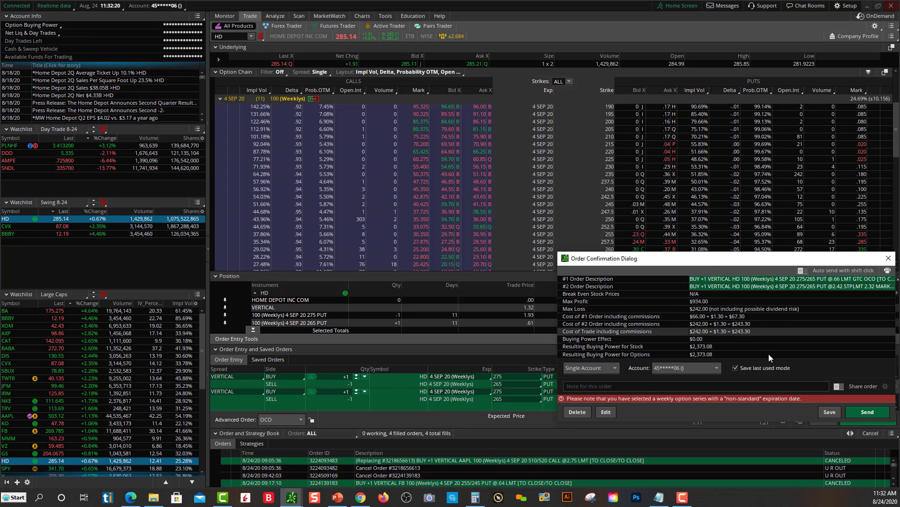
click(866, 412)
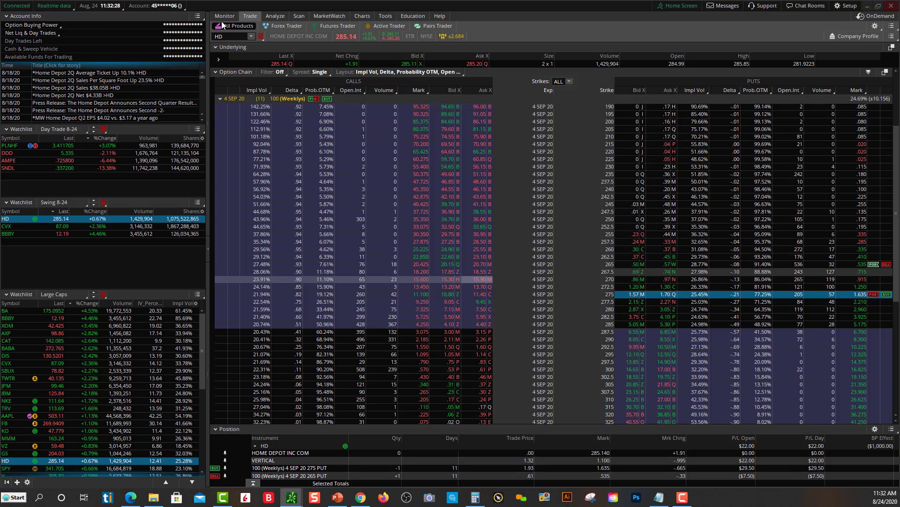
Open Monitor > Activity and Positions and expand Working Orders to list both HD closing orders.
mouse_move(225, 16)
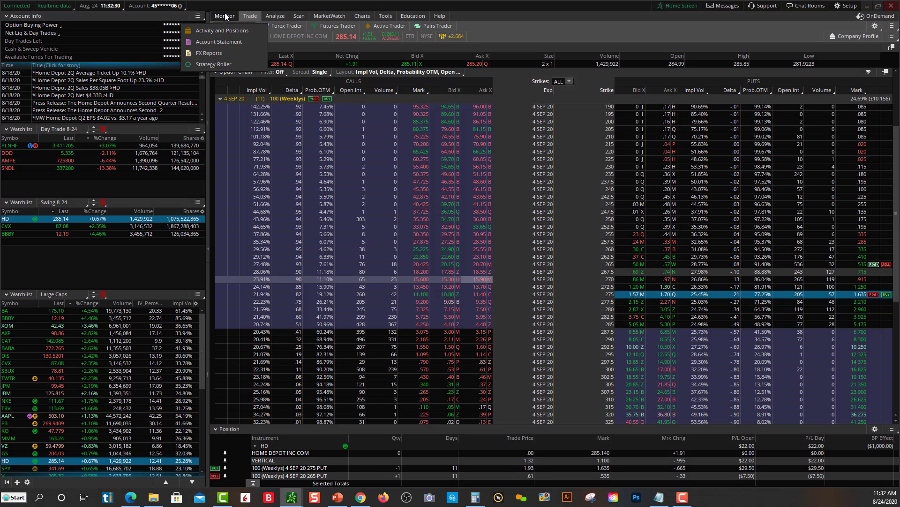
click(225, 16)
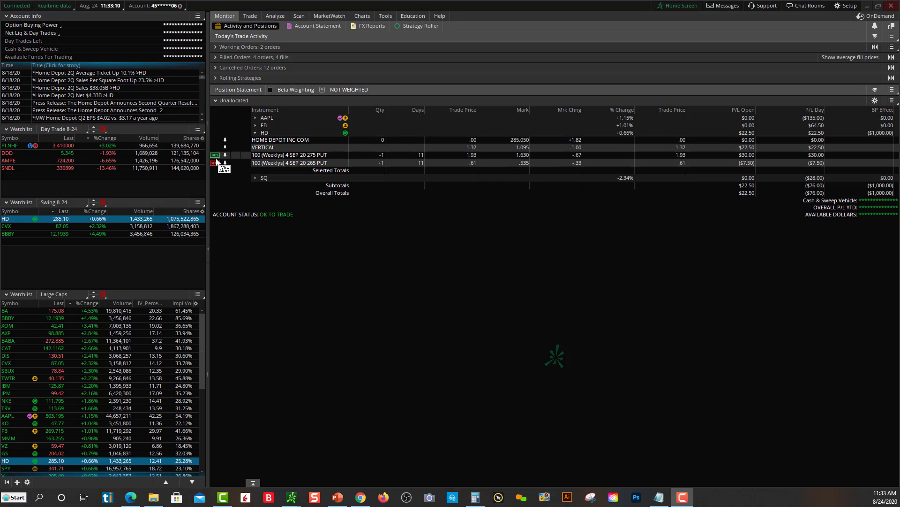
click(215, 48)
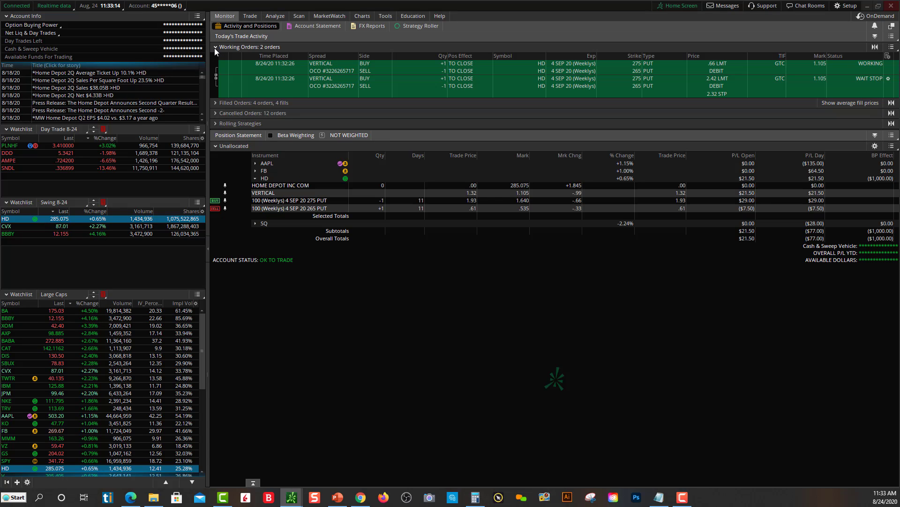